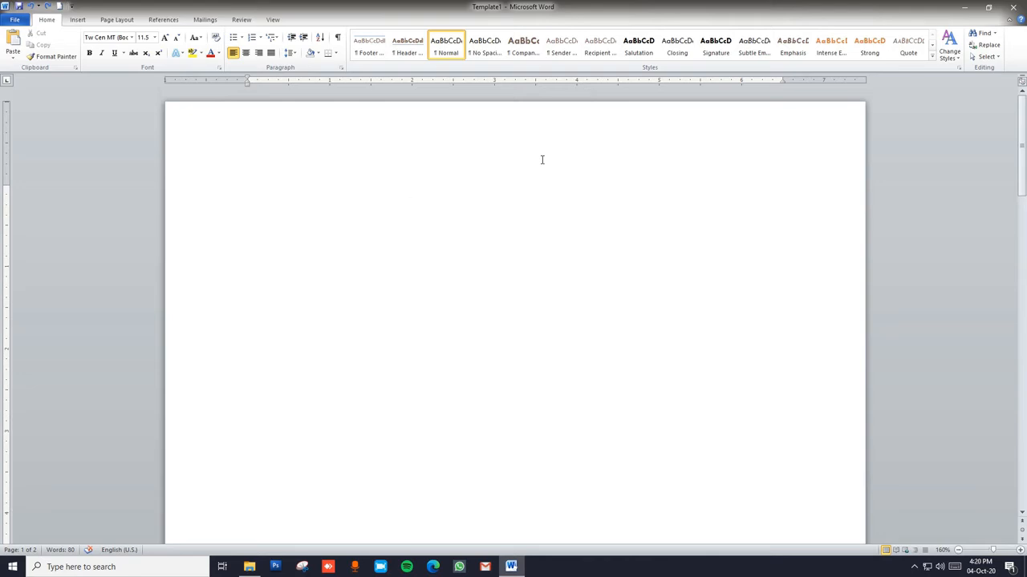
- Add a new line reading "Time: 4 PM to 7PM" below the venue line of the invitation letter
scroll(541, 160, "down", 15)
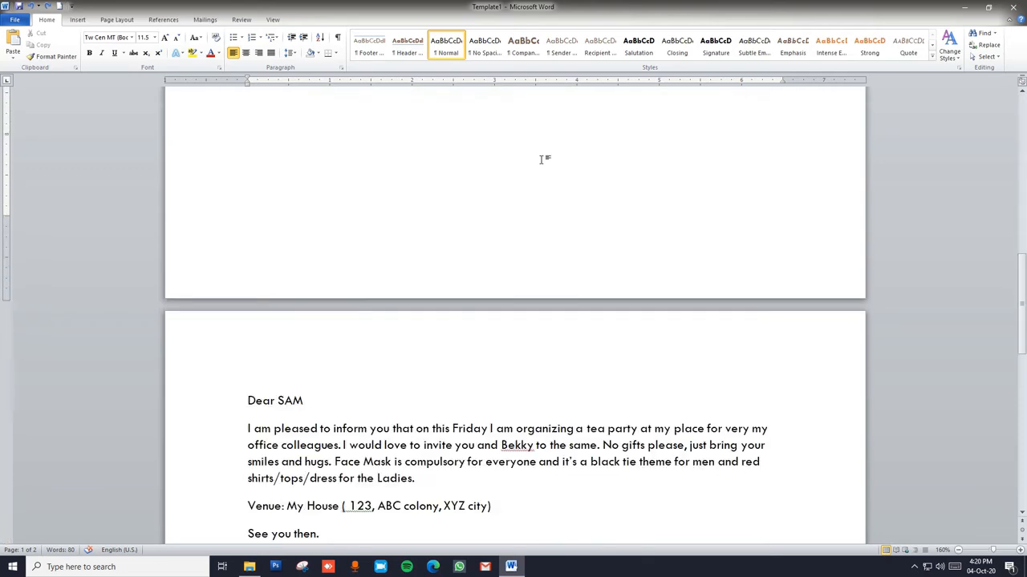
scroll(541, 160, "down", 1)
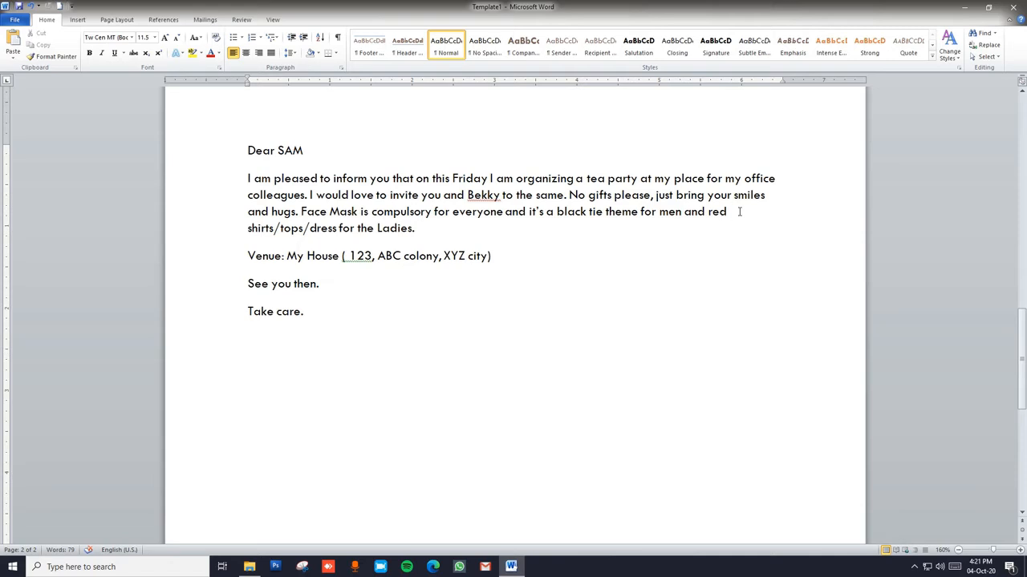
left_click(526, 264)
key("Return")
type("Time")
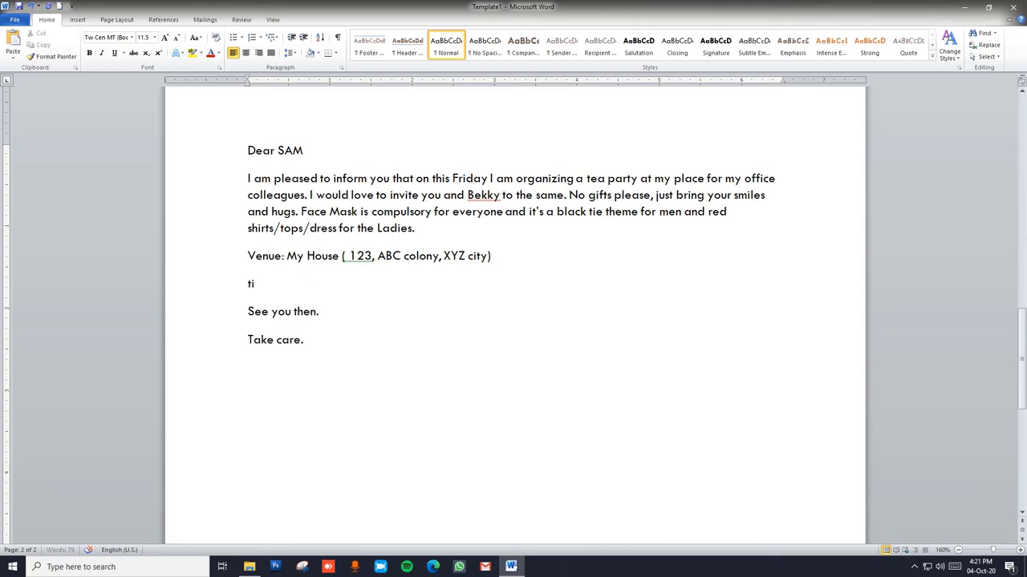
type(": 4 PM to 7PM")
- Write both times in the time line with minutes, as "4:00 PM to 7:00 PM"
key("Left")
key("Left")
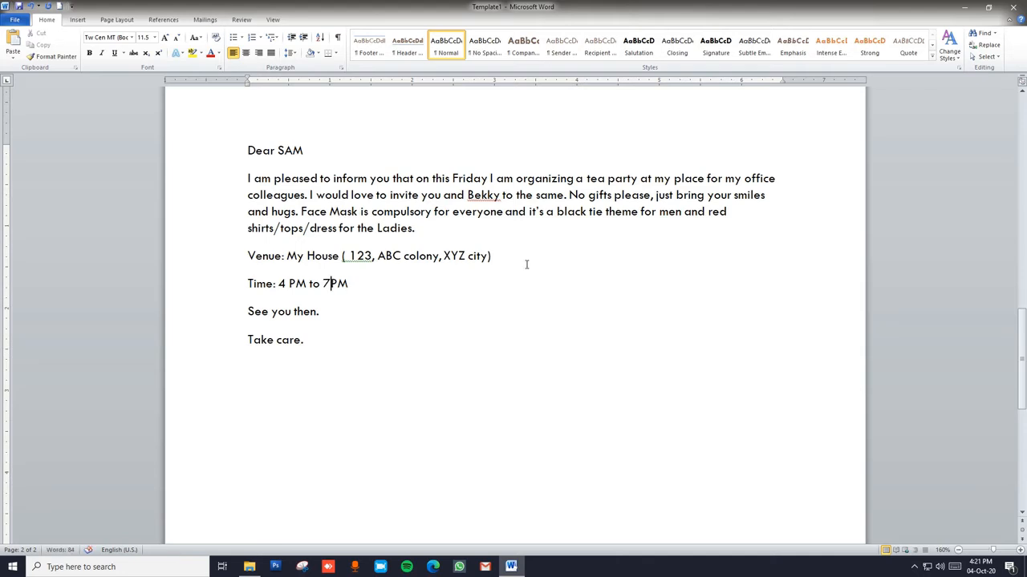
type(":00")
key("Left")
key("Left")
key("Left")
key("Left")
key("Left")
key("Left")
key("Left")
key("Left")
key("Left")
key("Left")
key("Left")
key("Left")
type(":00")
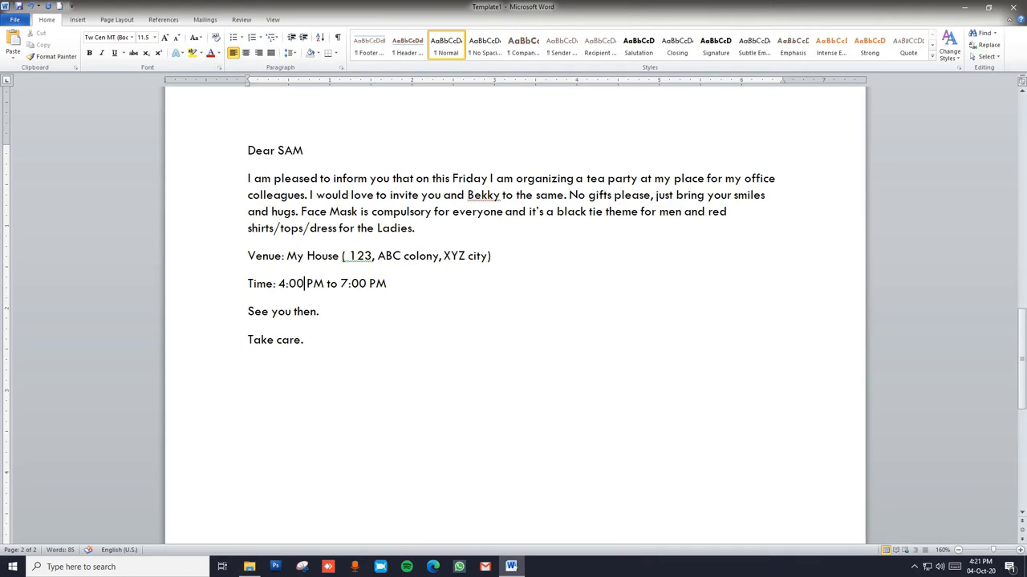
key("ctrl+s")
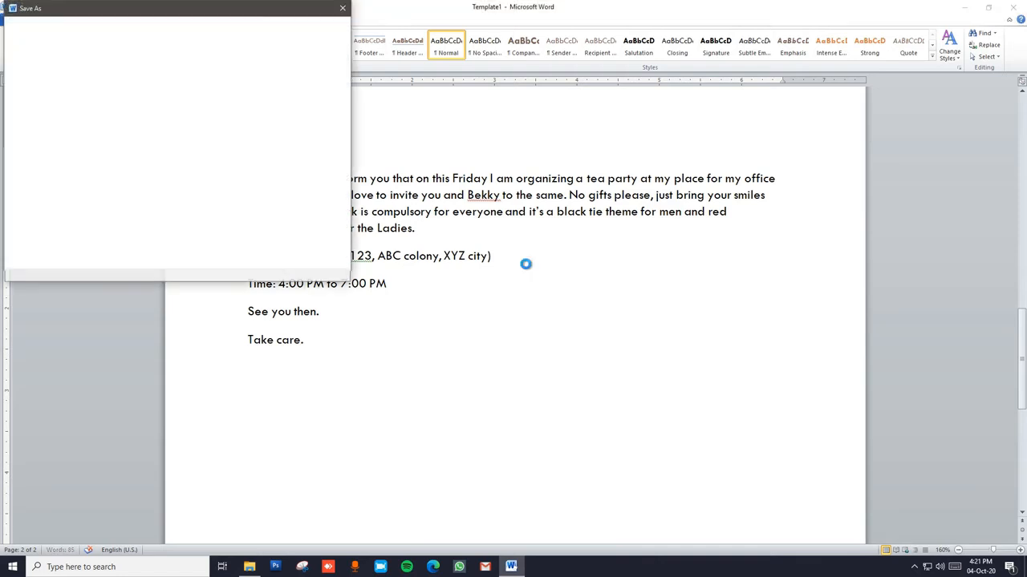
key("Escape")
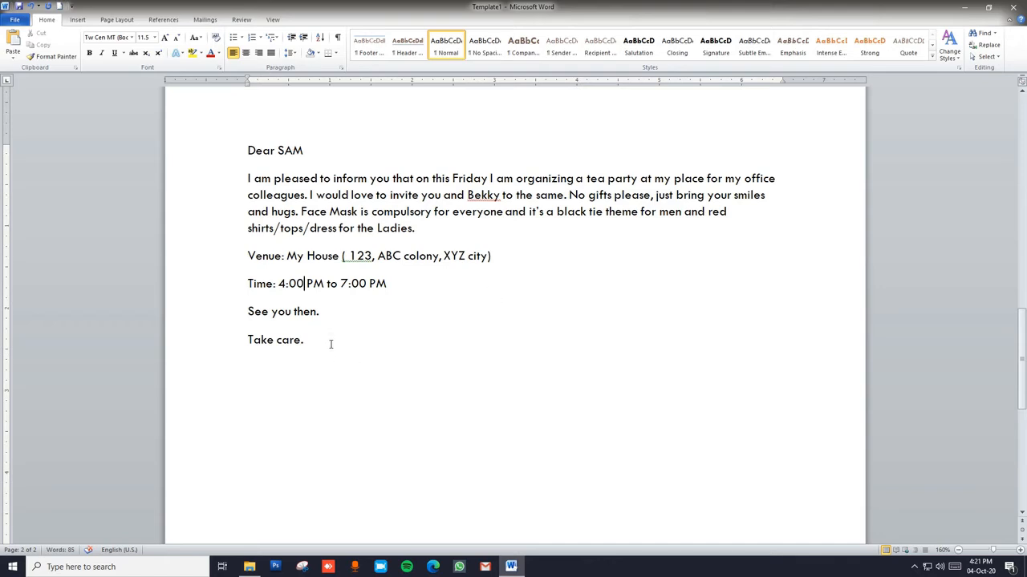
- Select the recipient's name in the greeting together with the partner's name in the letter body
double_click(292, 152)
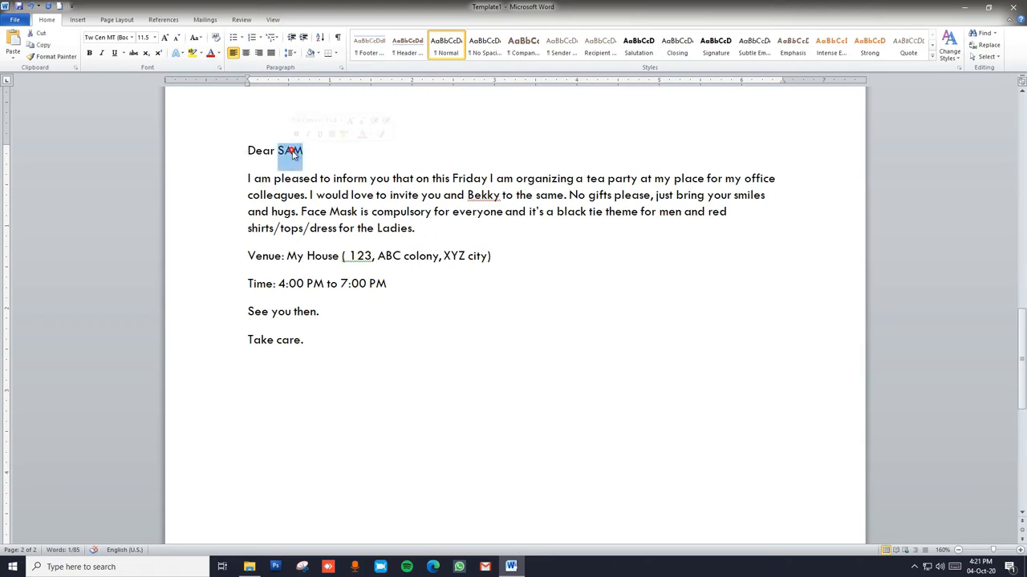
double_click(482, 197)
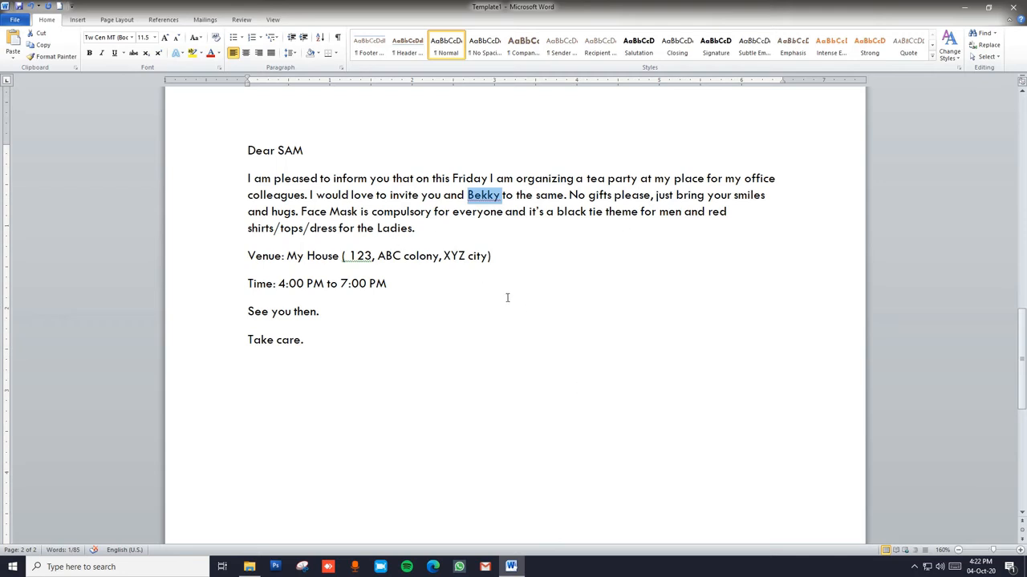
double_click(291, 151)
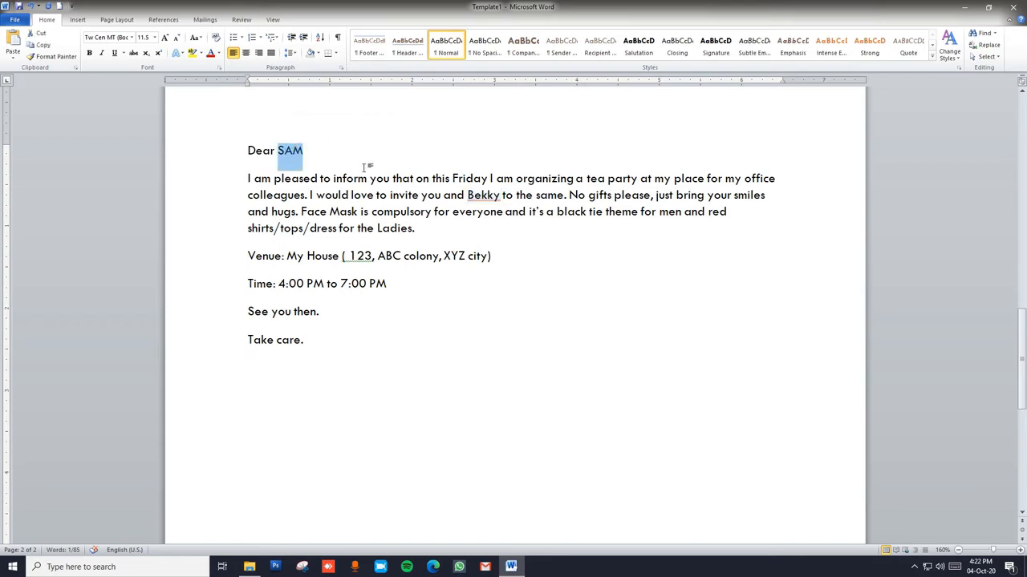
double_click(484, 195, "ctrl")
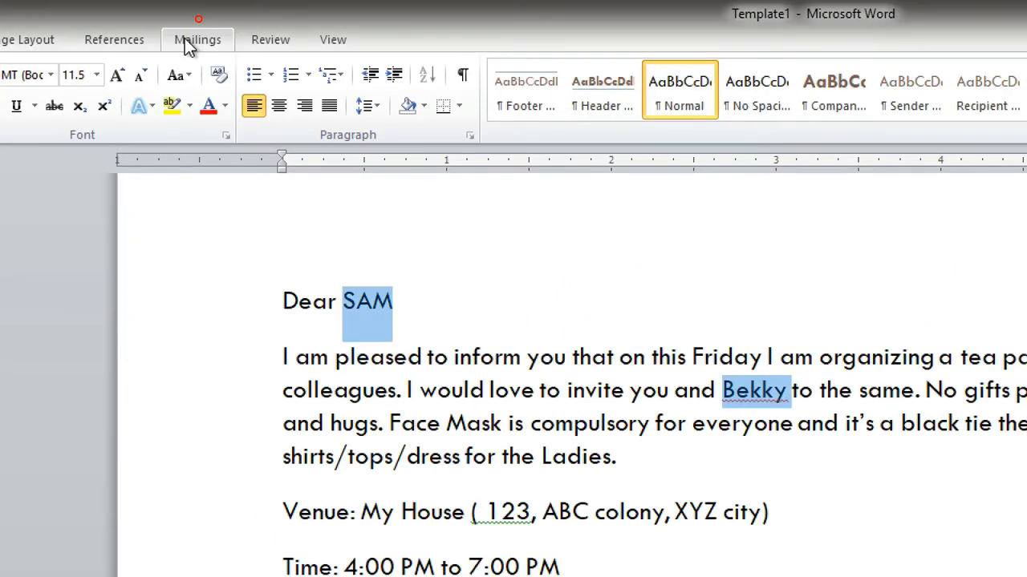
- Start a new, manually typed recipient list for the mail merge
left_click(185, 38)
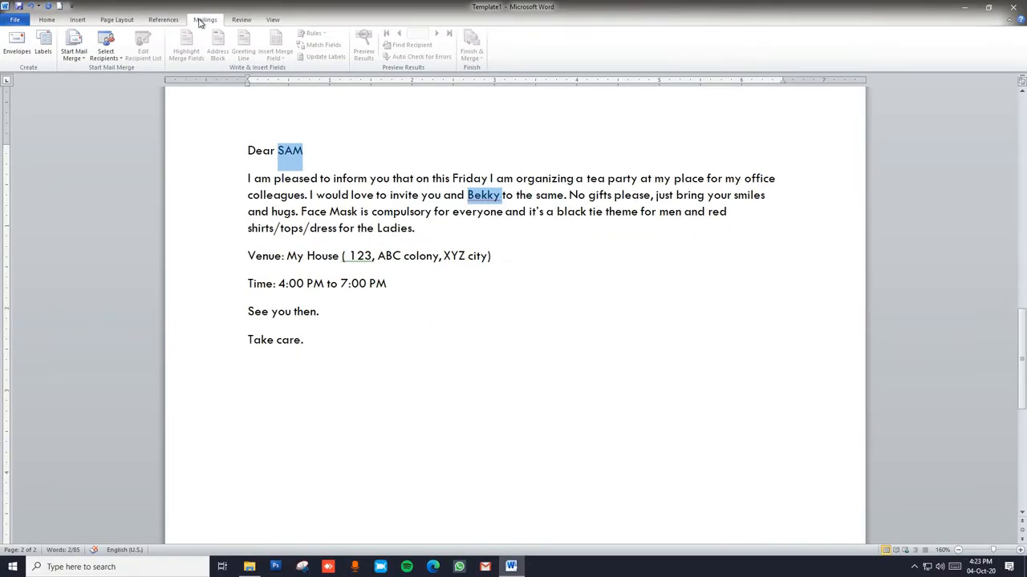
left_click(82, 62)
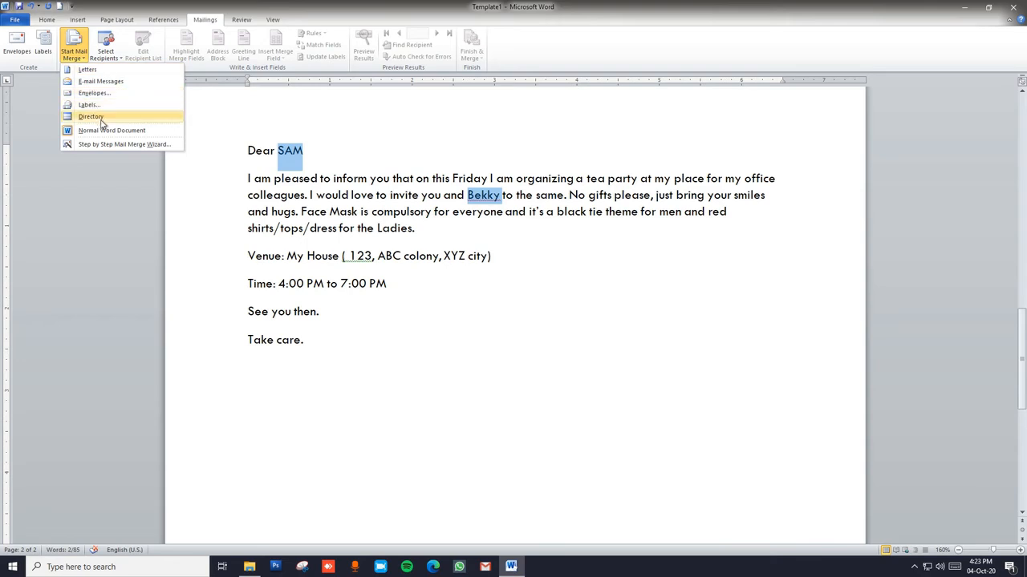
left_click(117, 61)
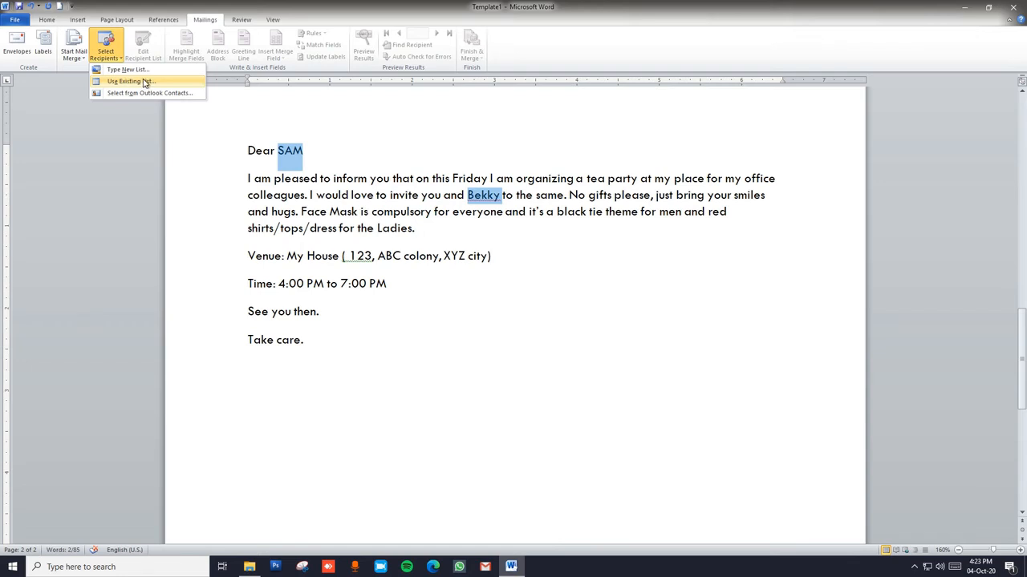
left_click(128, 70)
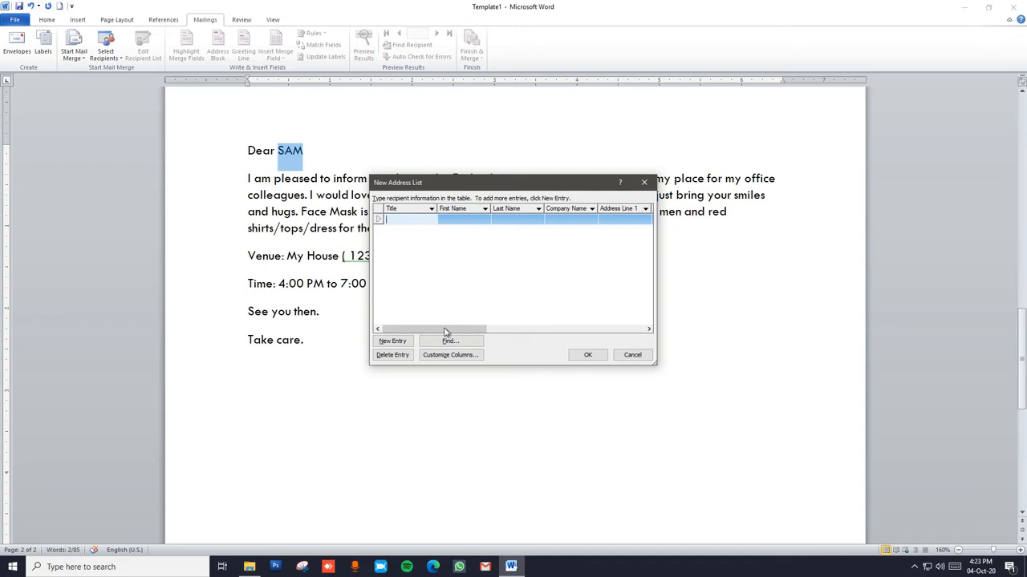
- Delete all default fields, from Title to E-mail Address, from the new address list's columns
left_click(426, 355)
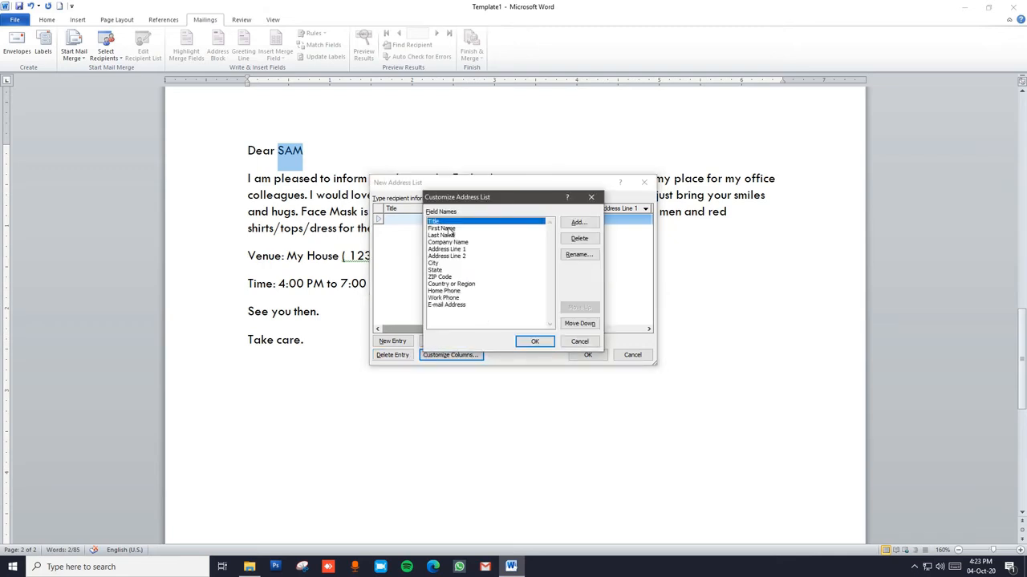
left_click(579, 239)
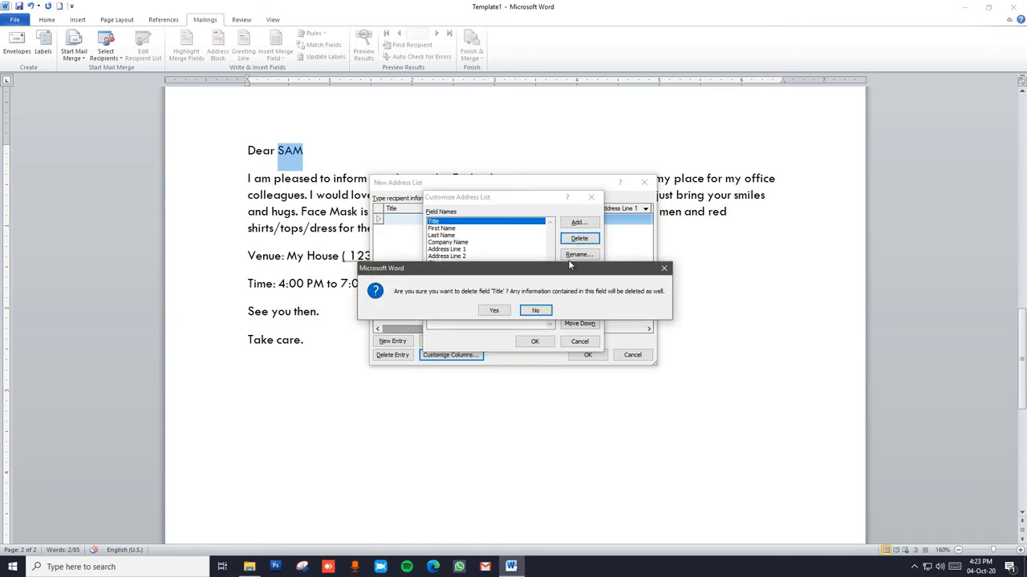
key("y")
left_click(579, 239)
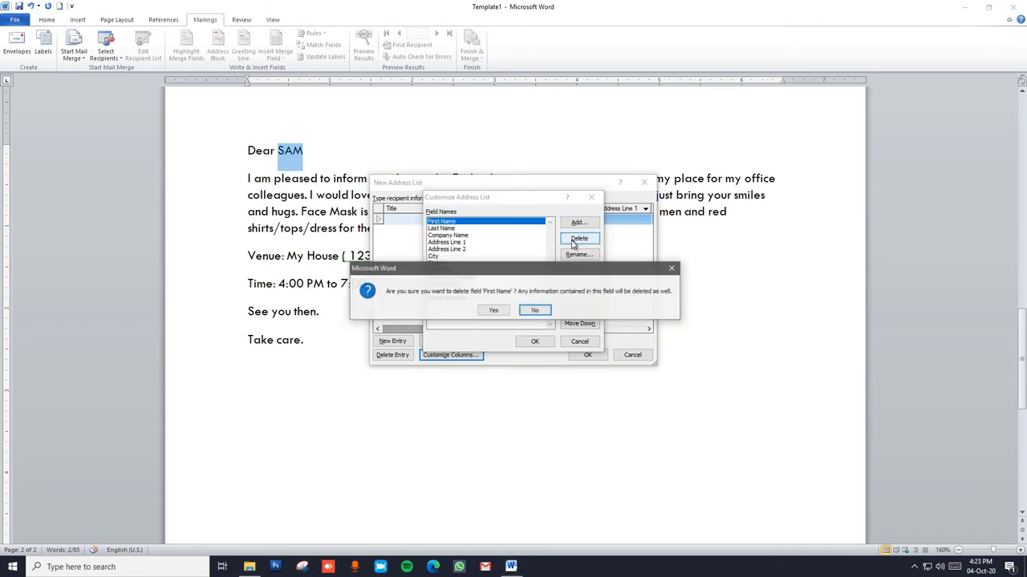
key("y")
left_click(577, 239)
key("y")
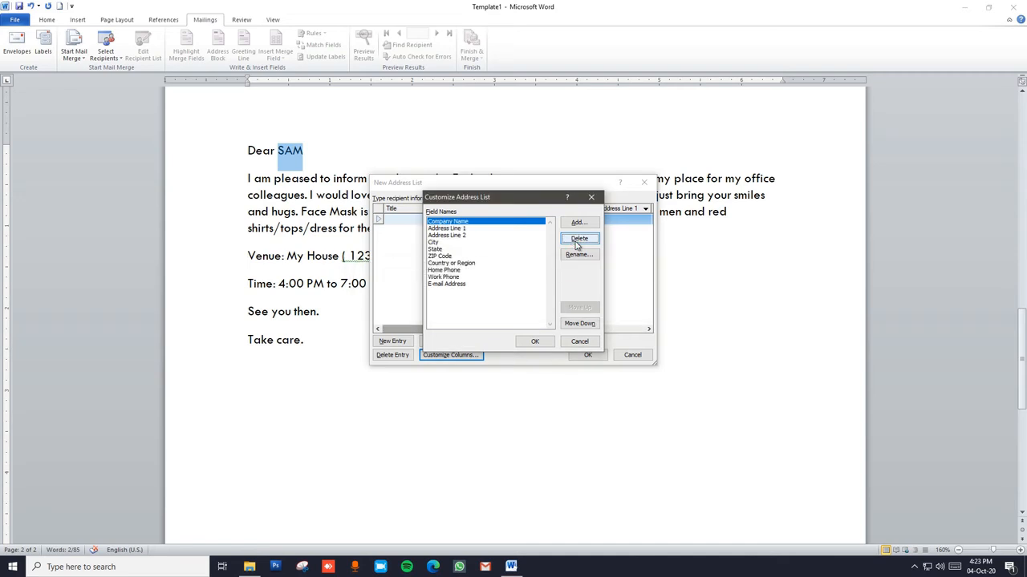
left_click(577, 240)
key("y")
left_click(577, 240)
key("y")
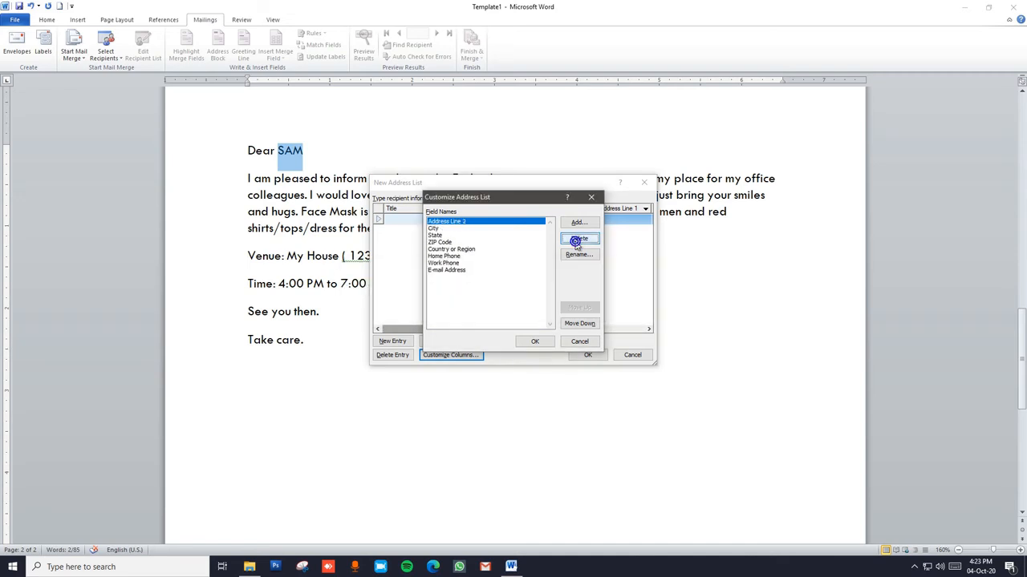
left_click(577, 240)
key("y")
left_click(578, 240)
key("y")
left_click(578, 240)
key("y")
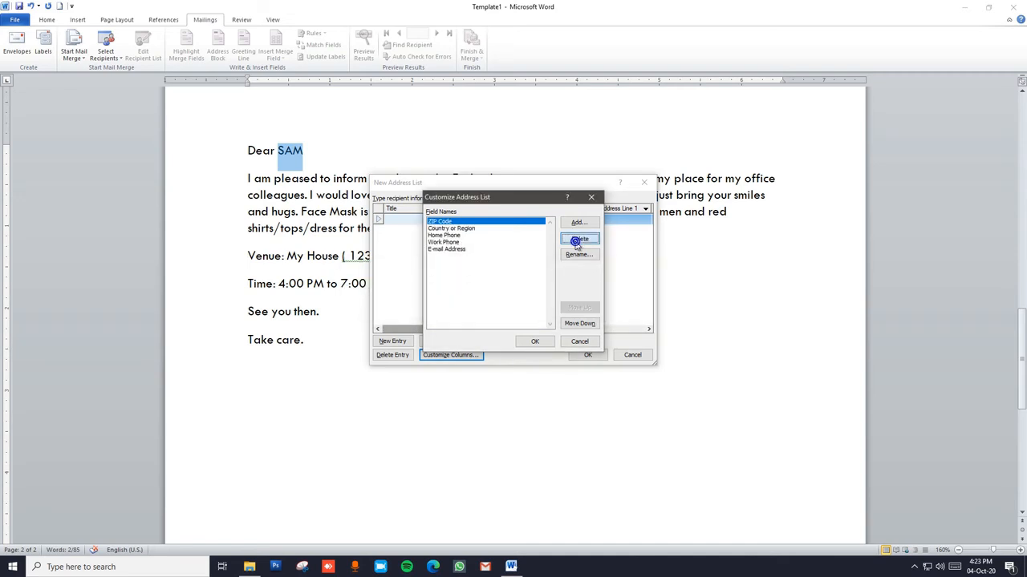
left_click(578, 241)
key("y")
left_click(577, 241)
key("y")
left_click(577, 241)
key("y")
left_click(577, 240)
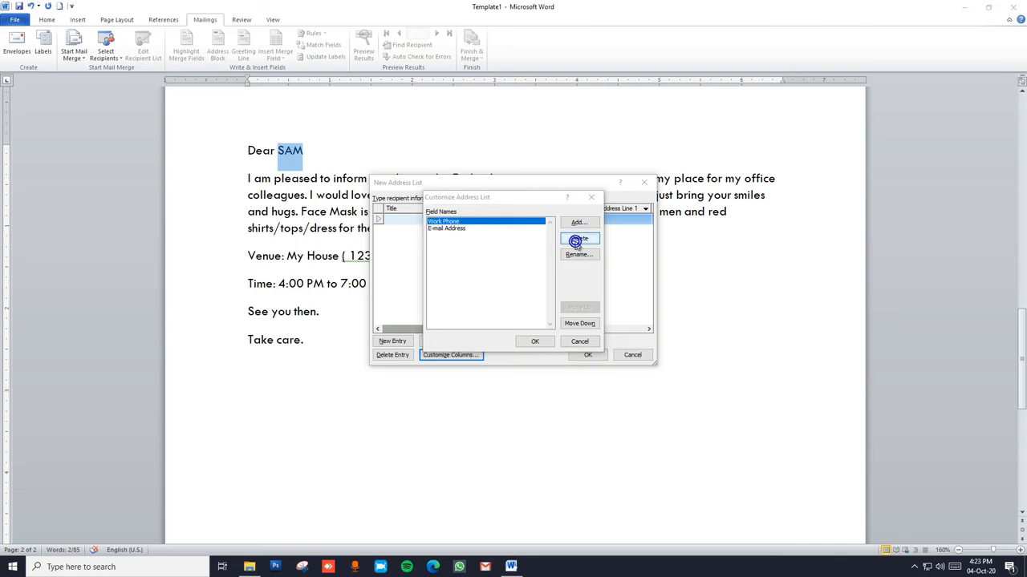
key("y")
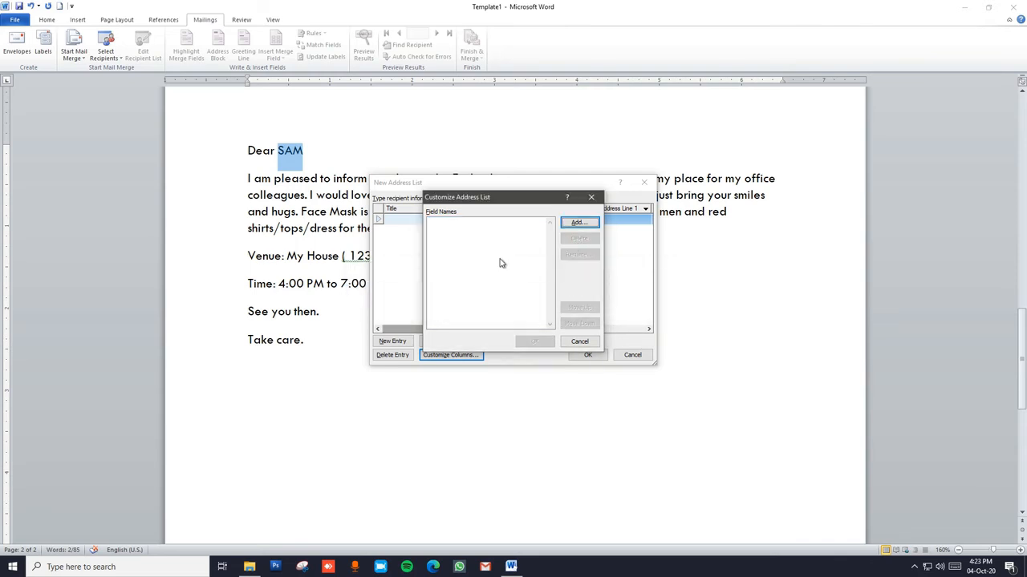
- Add the fields "name" and "partner name" to the address list and apply the customized columns
left_click(579, 223)
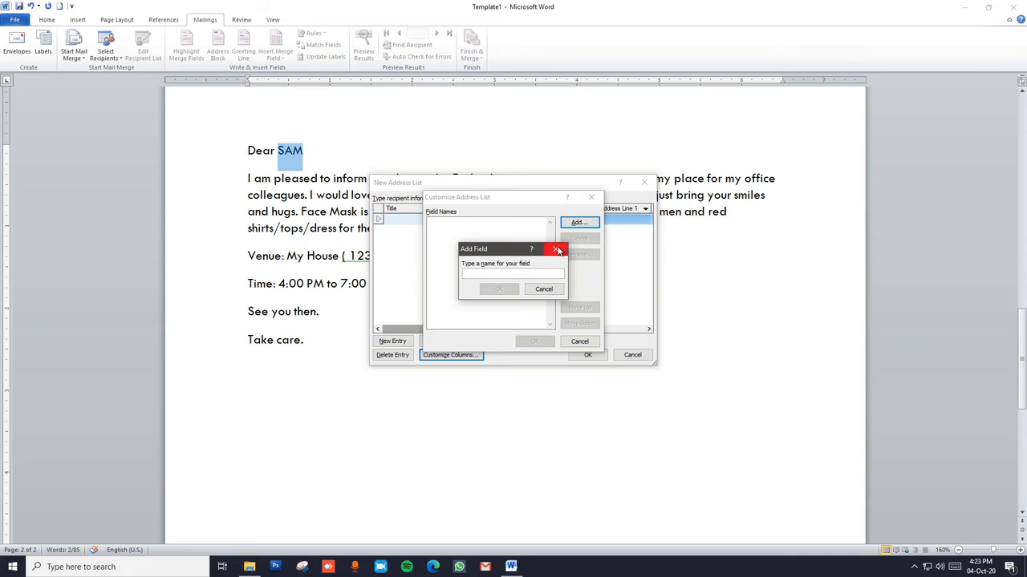
type("name")
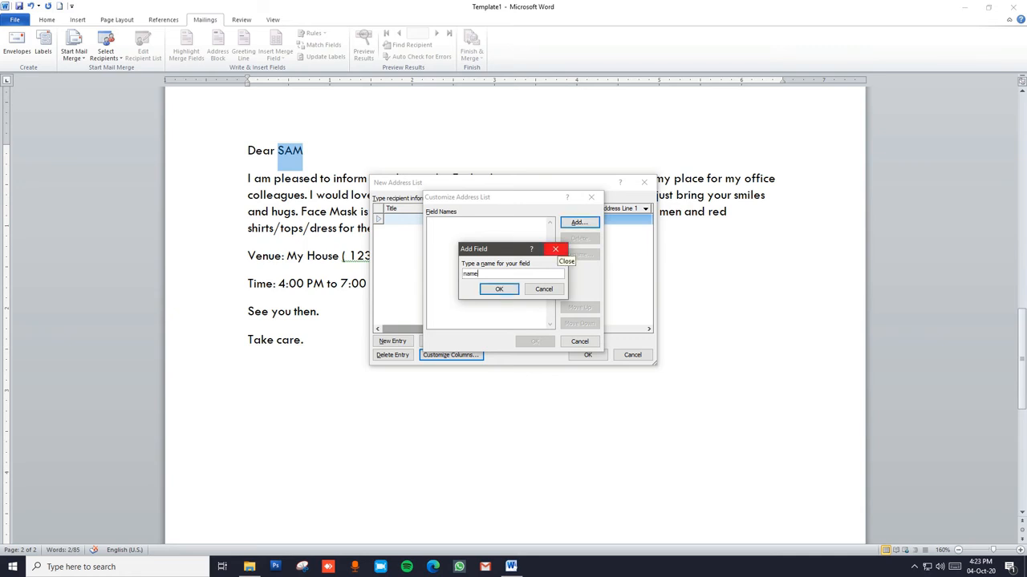
left_click(499, 289)
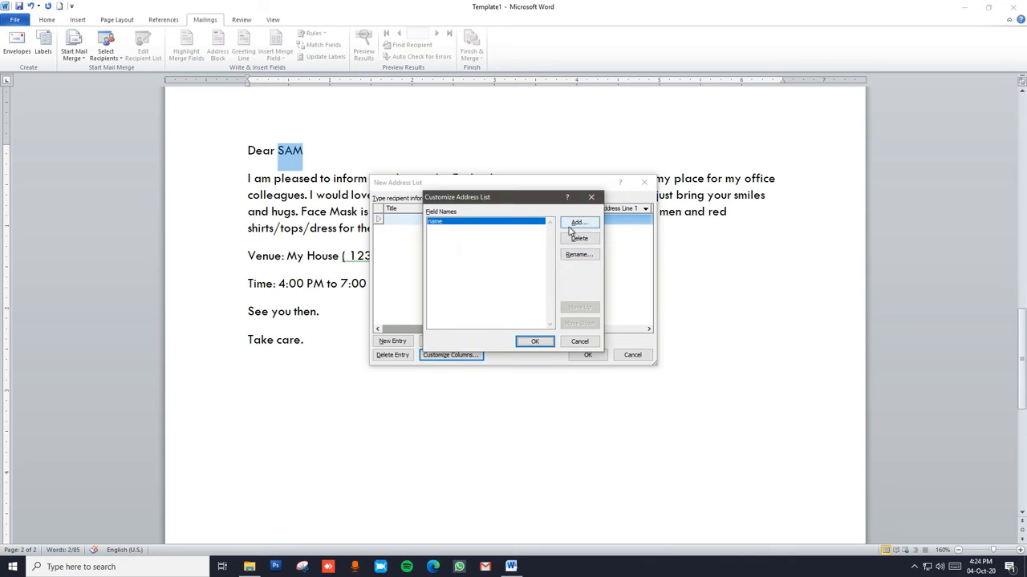
left_click(574, 225)
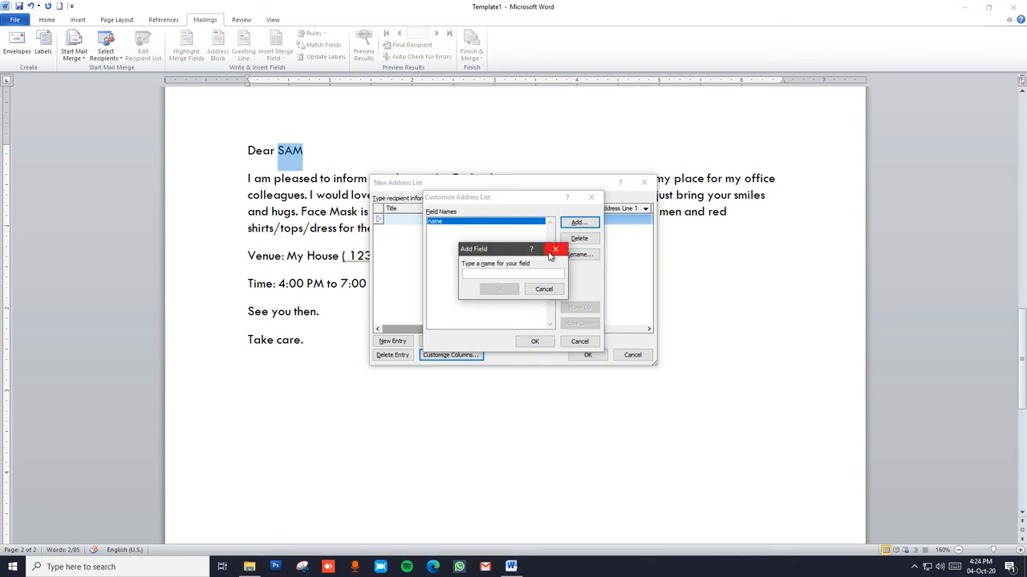
type("partner")
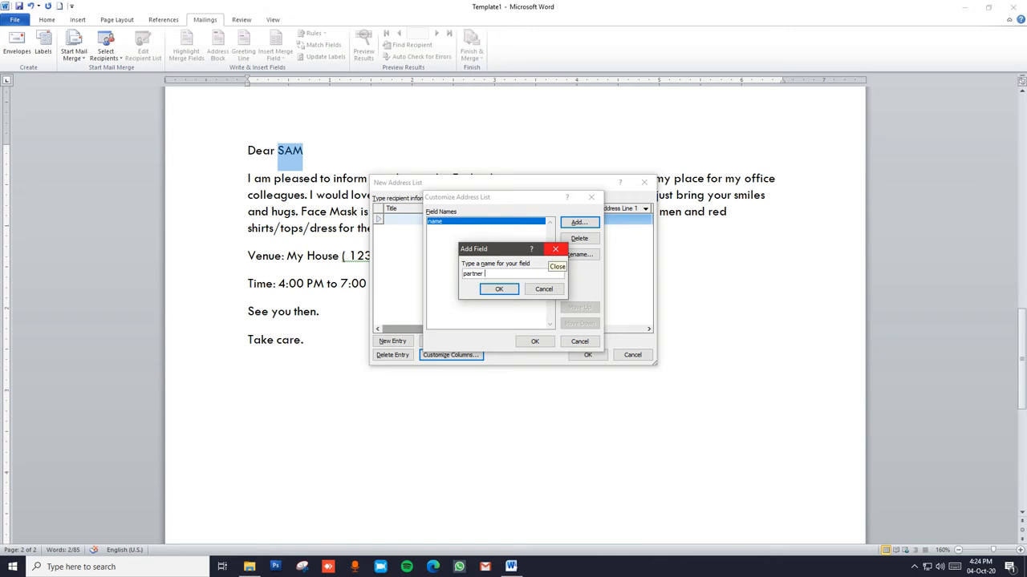
type(" name")
left_click(504, 291)
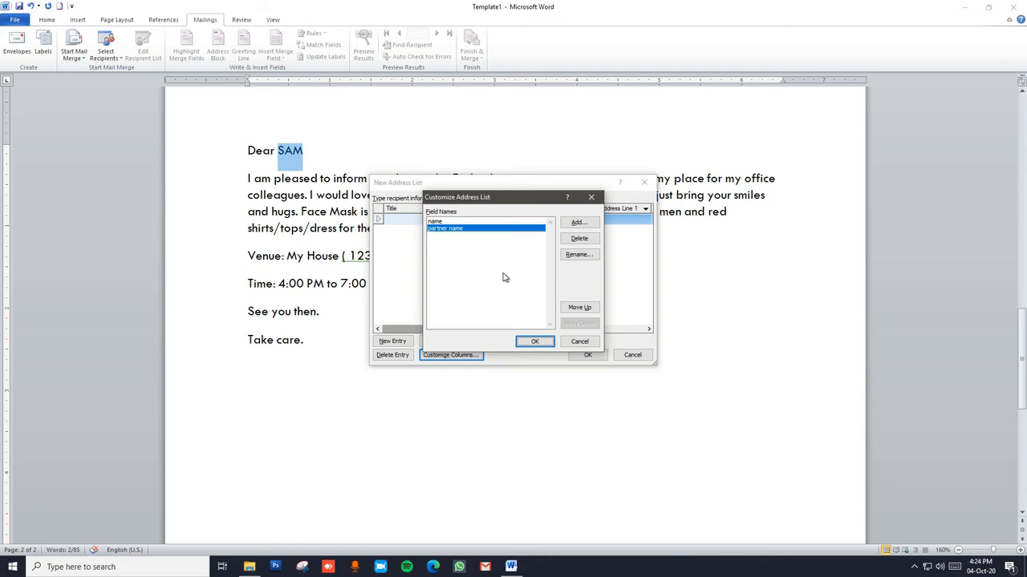
left_click_drag(496, 197, 596, 276)
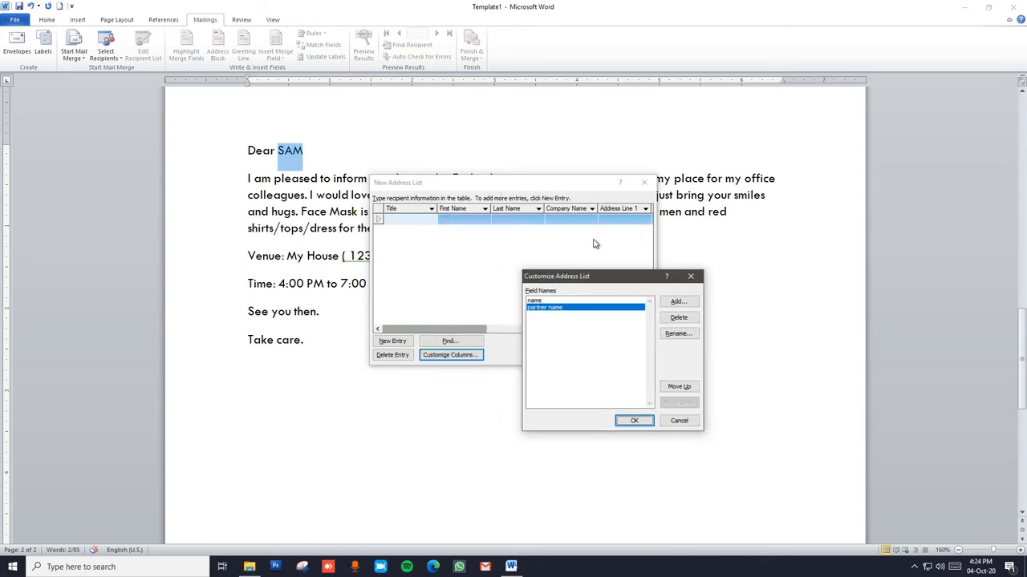
left_click(639, 421)
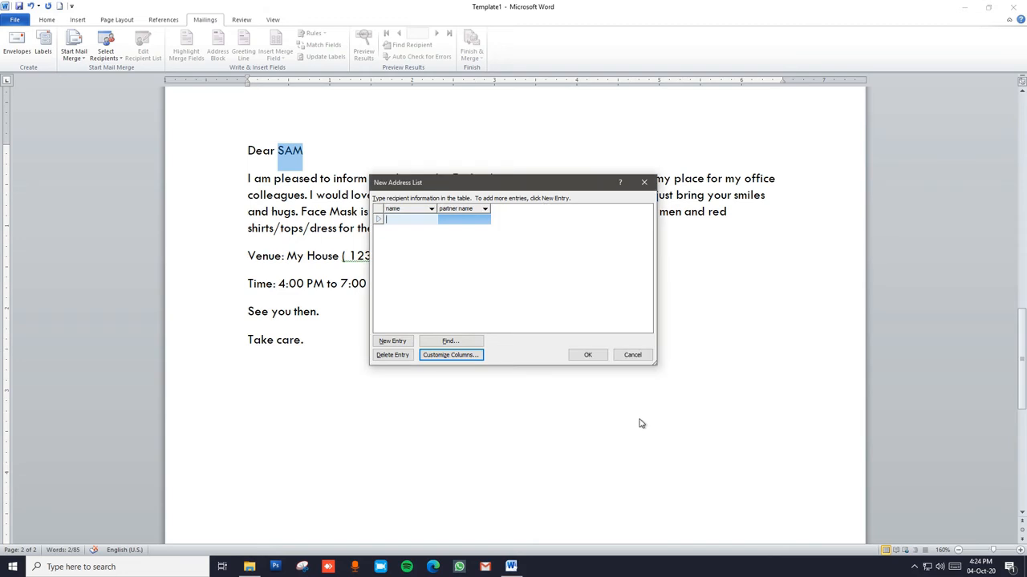
- Fill in the first address list entry with the name and partner name already used in the letter
left_click_drag(538, 191, 706, 291)
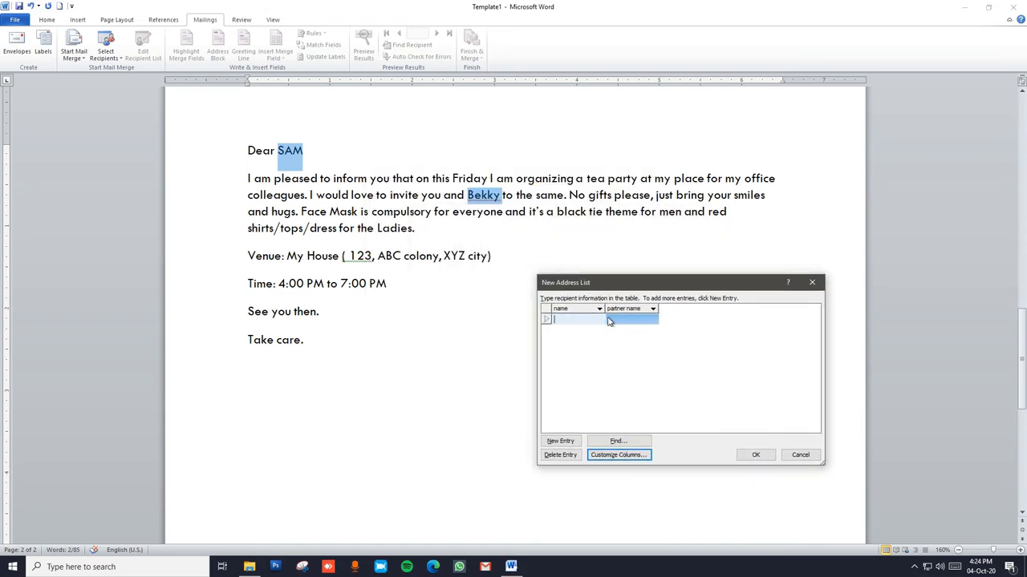
type("Sam")
key("Tab")
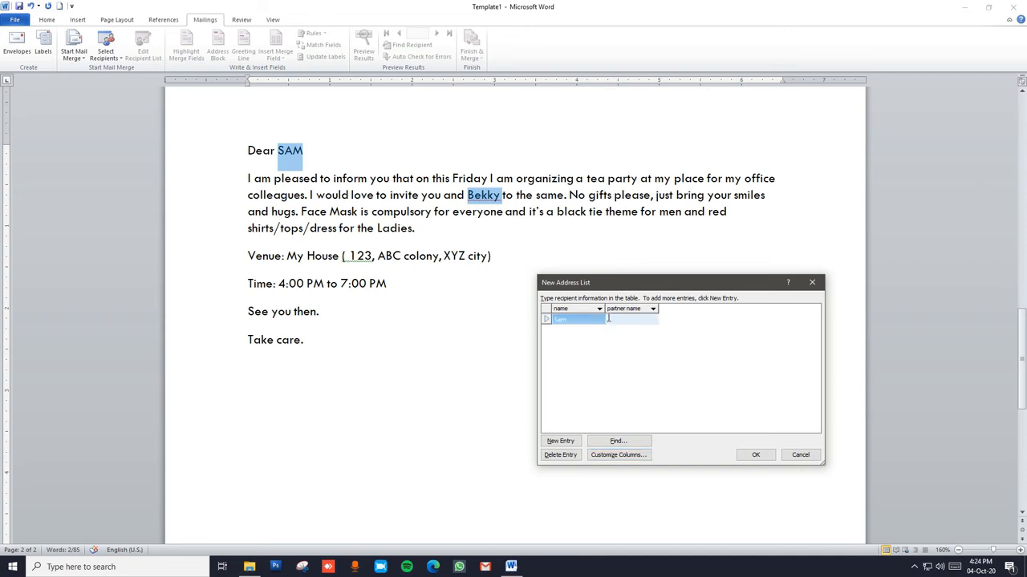
type("Bekky")
key("Tab")
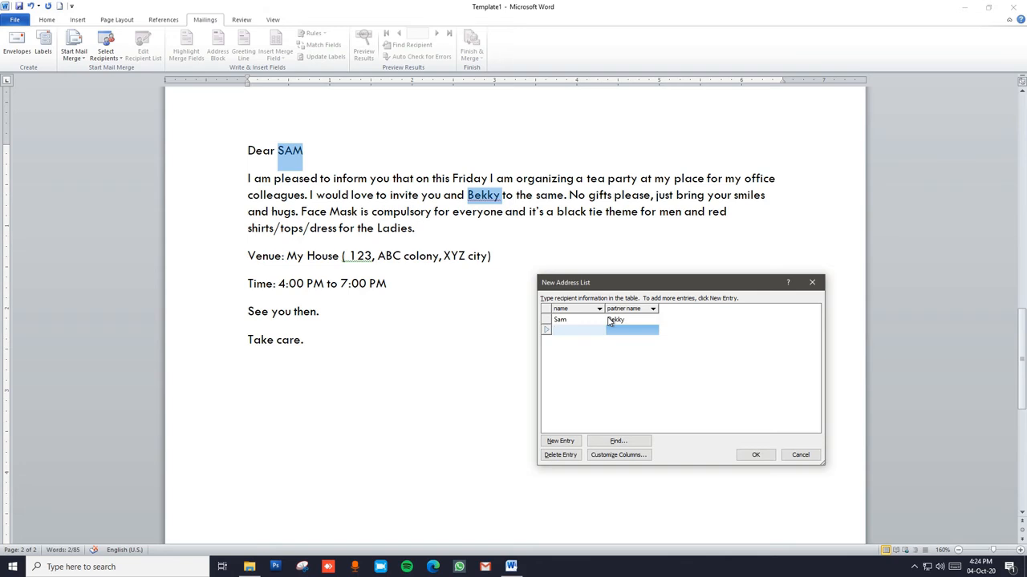
- Fill in the second address list entry with a recipient's name and partner name, and begin a third entry
type("Raj")
key("Tab")
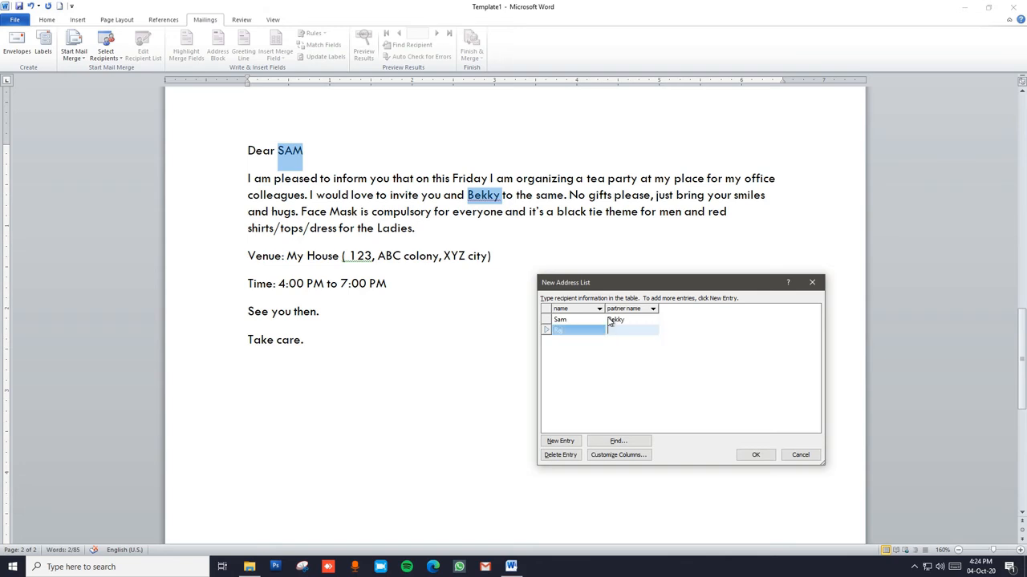
type("Rajni")
key("Tab")
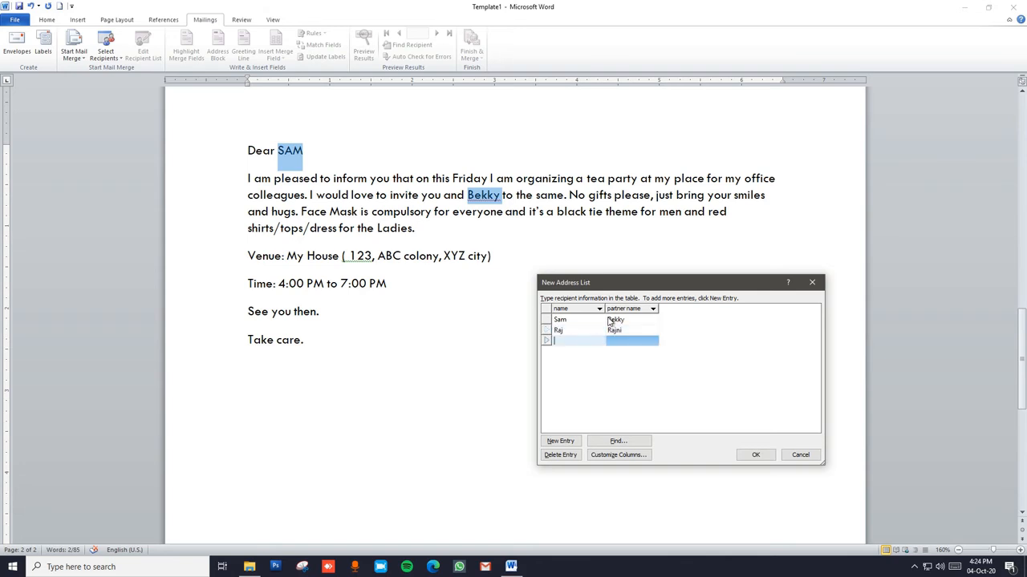
- Fill in the third address list entry with another recipient's name and partner name, correcting the partner name's spelling
type("Mohan")
key("Tab")
type("S")
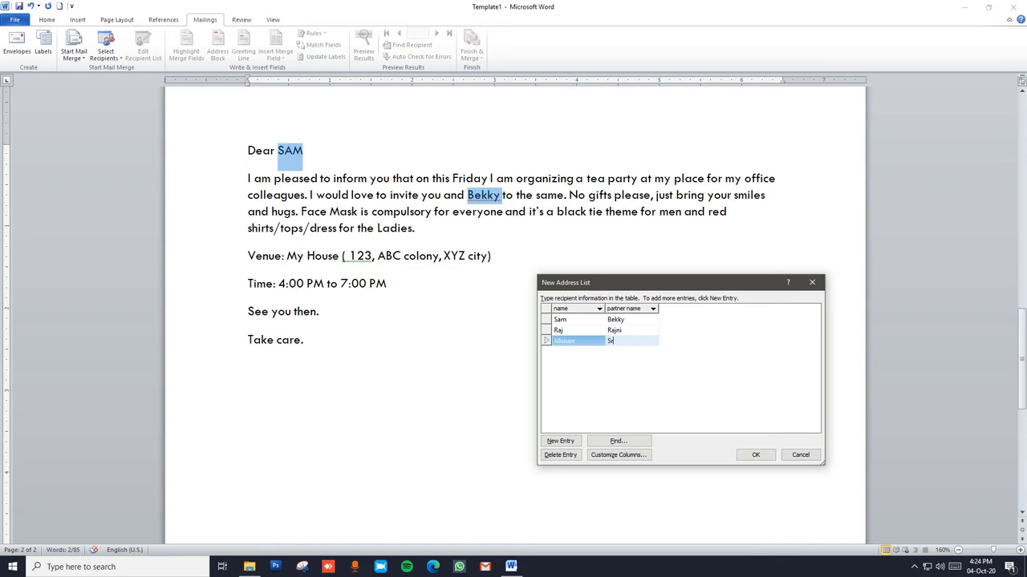
type("rutio")
key("BackSpace")
key("BackSpace")
key("BackSpace")
key("BackSpace")
key("BackSpace")
type("hruti")
left_click(647, 409)
- Finish the address list and save it as "officecollegues" in the My Data Sources folder
left_click(754, 456)
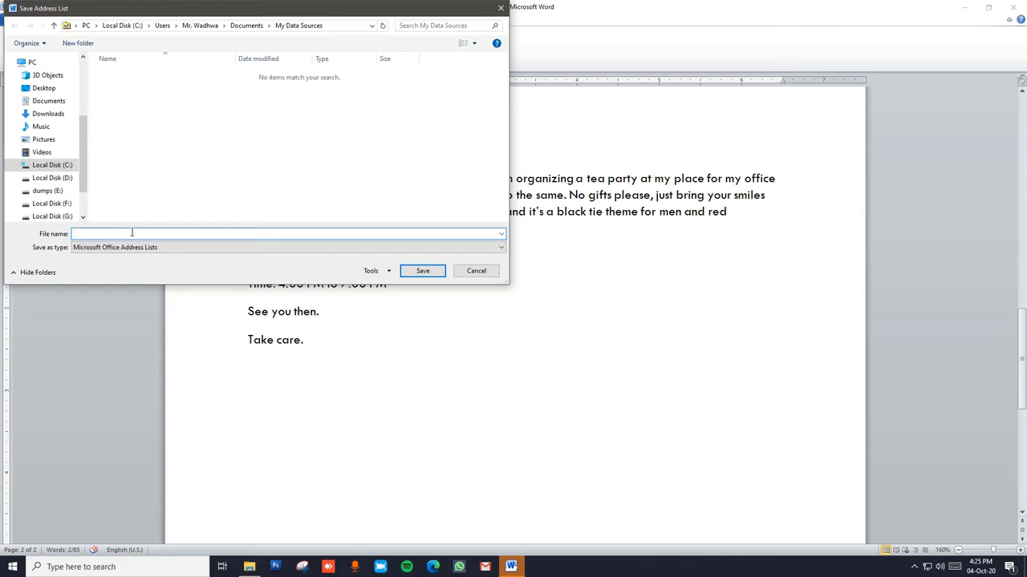
type("officecollegues")
key("Left")
key("Left")
key("Left")
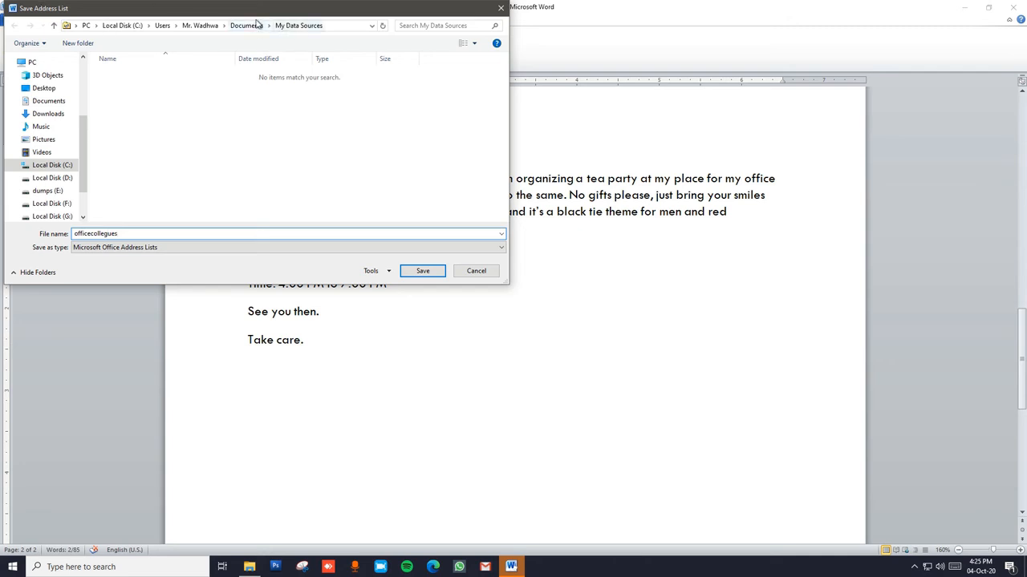
left_click(422, 272)
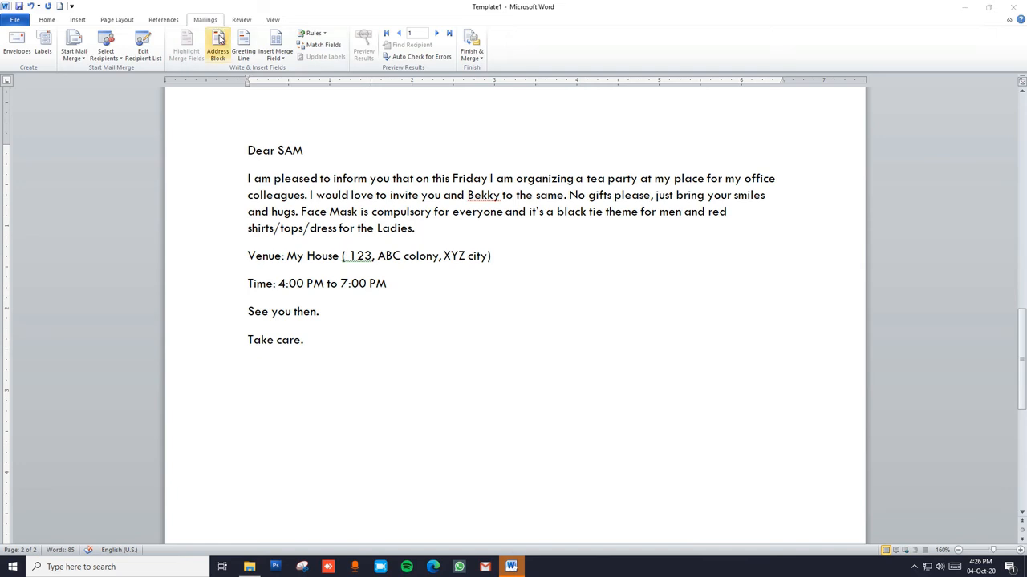
- Replace the recipient's name after "Dear" in the greeting with the "name" merge field
double_click(287, 151)
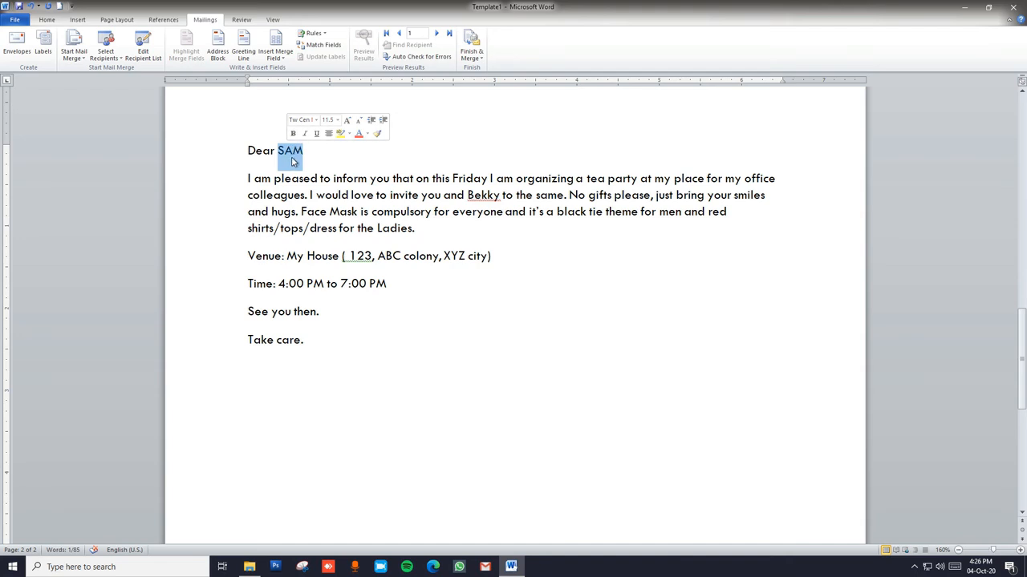
left_click(293, 158)
left_click_drag(305, 153, 281, 161)
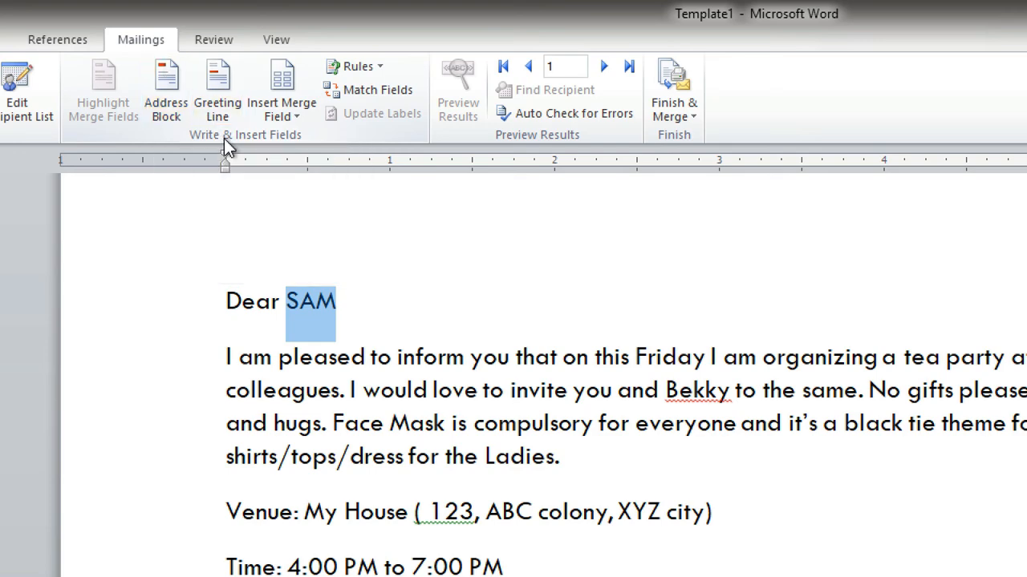
left_click(297, 115)
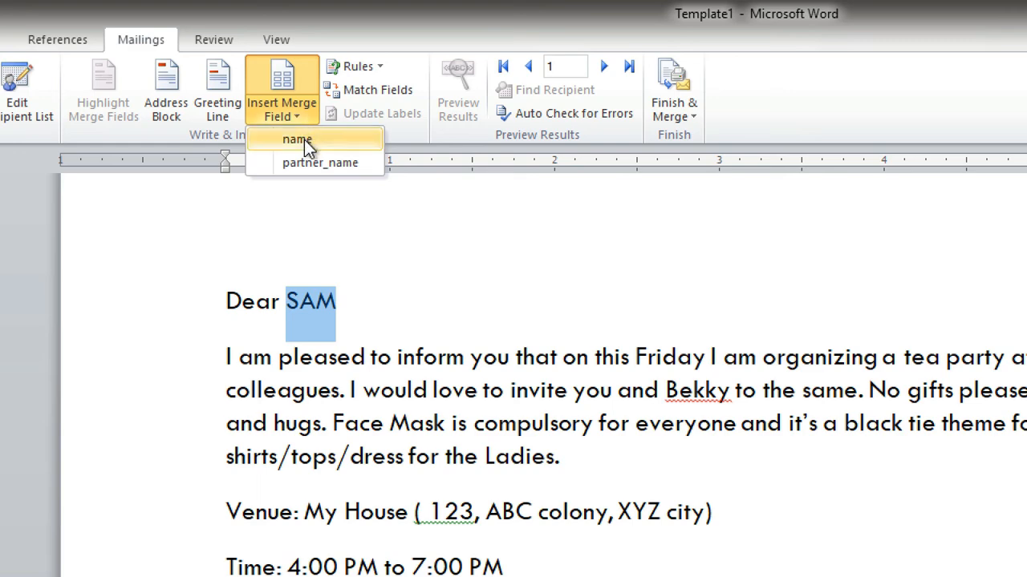
left_click(304, 140)
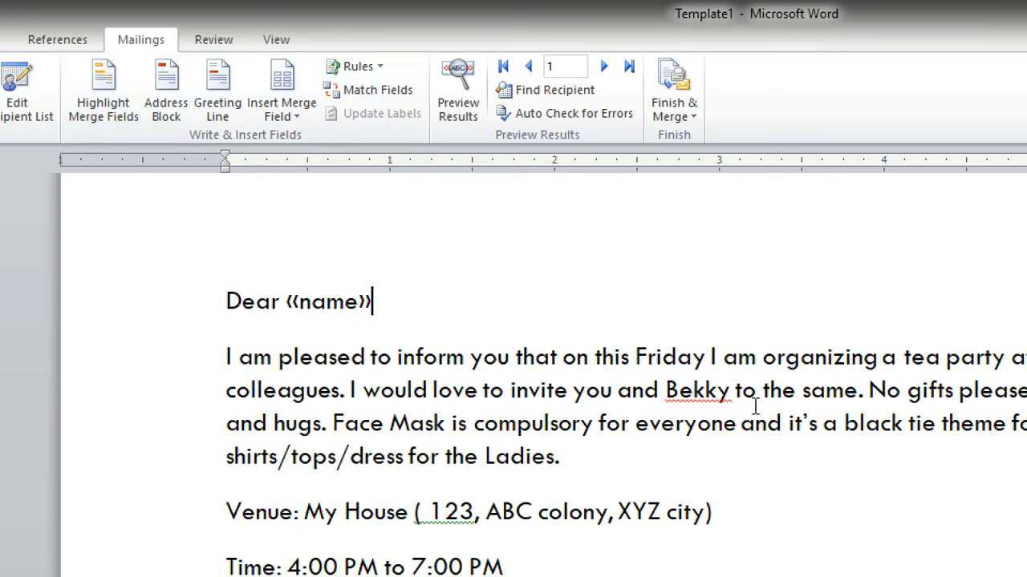
- Replace the partner's name after "invite you and" in the letter's body with the "partner_name" merge field
left_click_drag(731, 392, 670, 405)
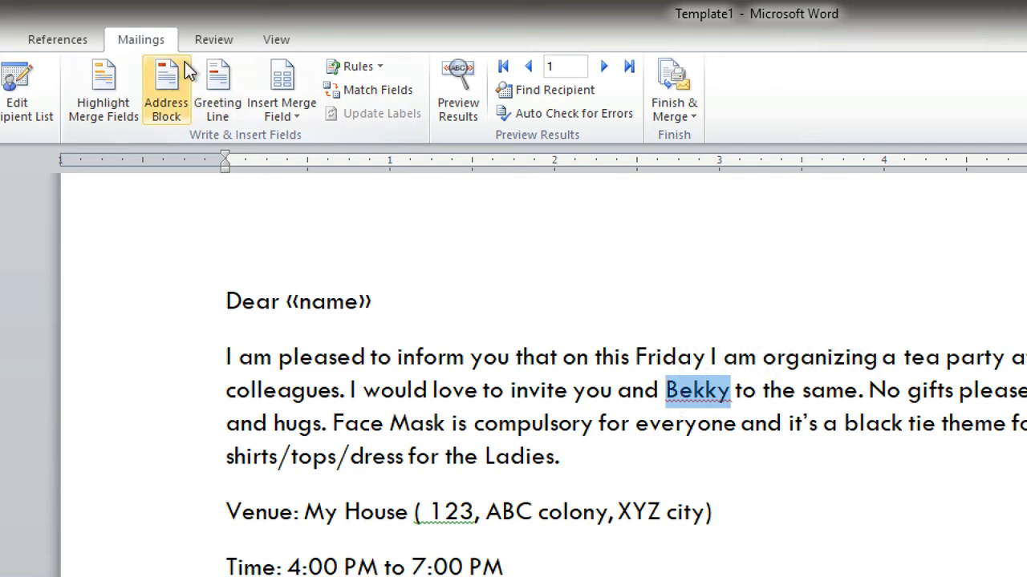
left_click(311, 116)
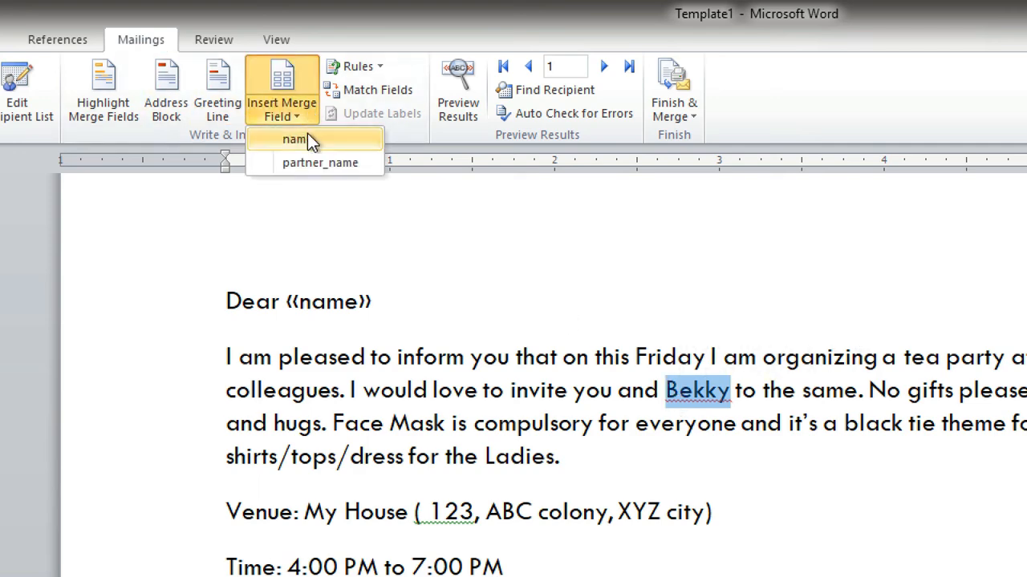
left_click(307, 161)
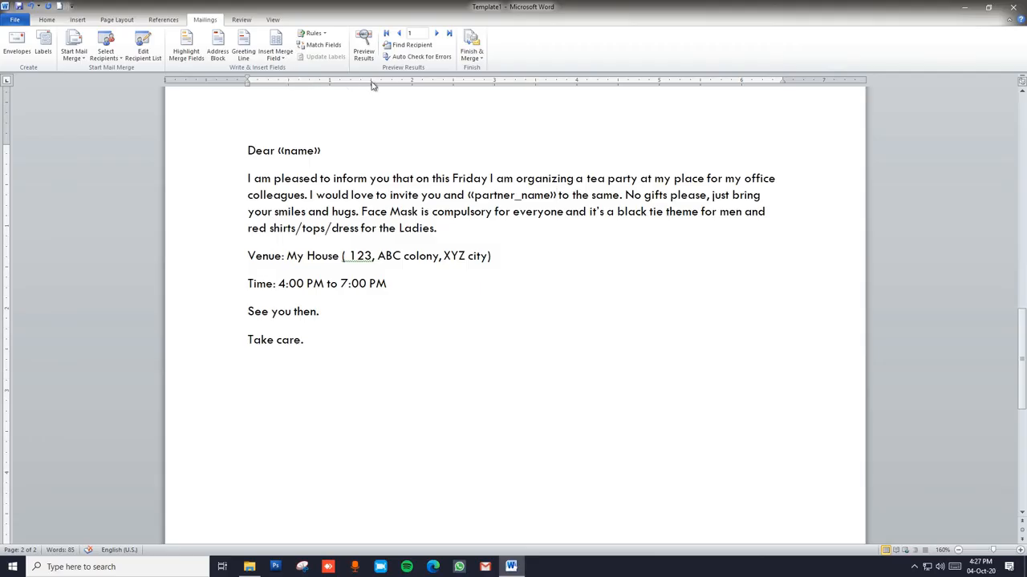
- Finish the merge by generating editable individual letters for all records in a new document
left_click(467, 60)
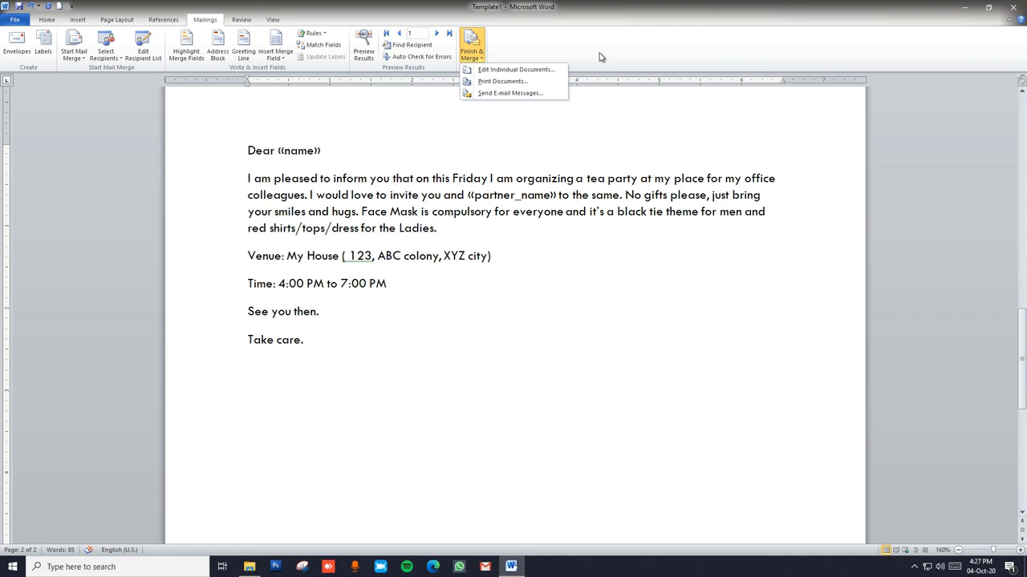
left_click(551, 72)
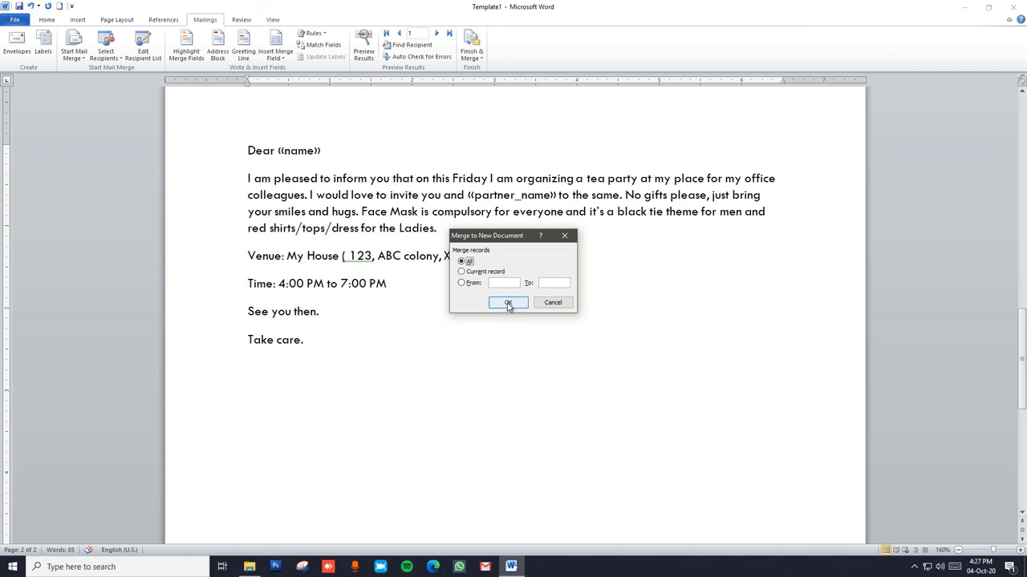
left_click(509, 304)
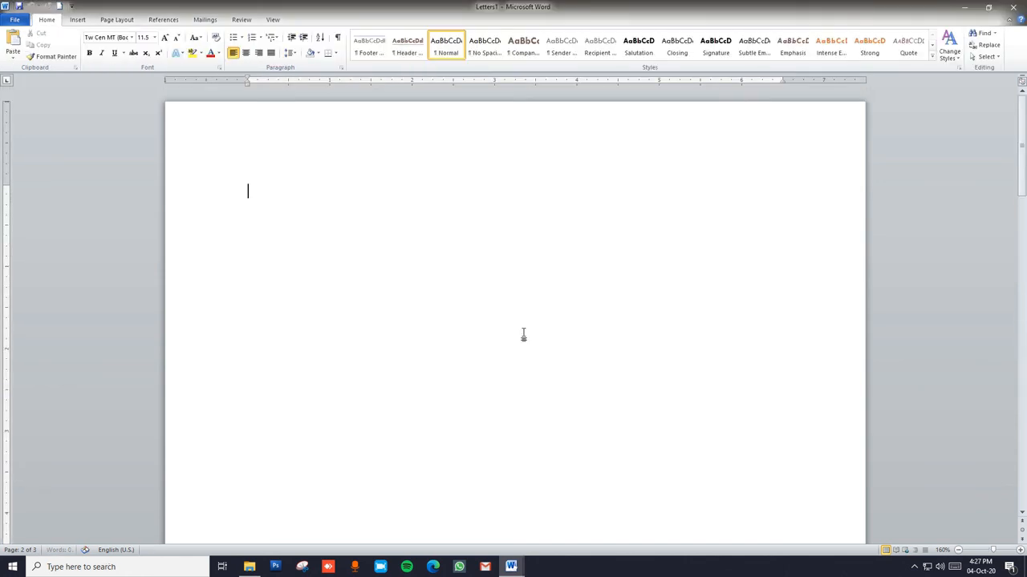
- Look through the merged letters to check the name and partner name in each invitation
scroll(523, 335, "down", 12)
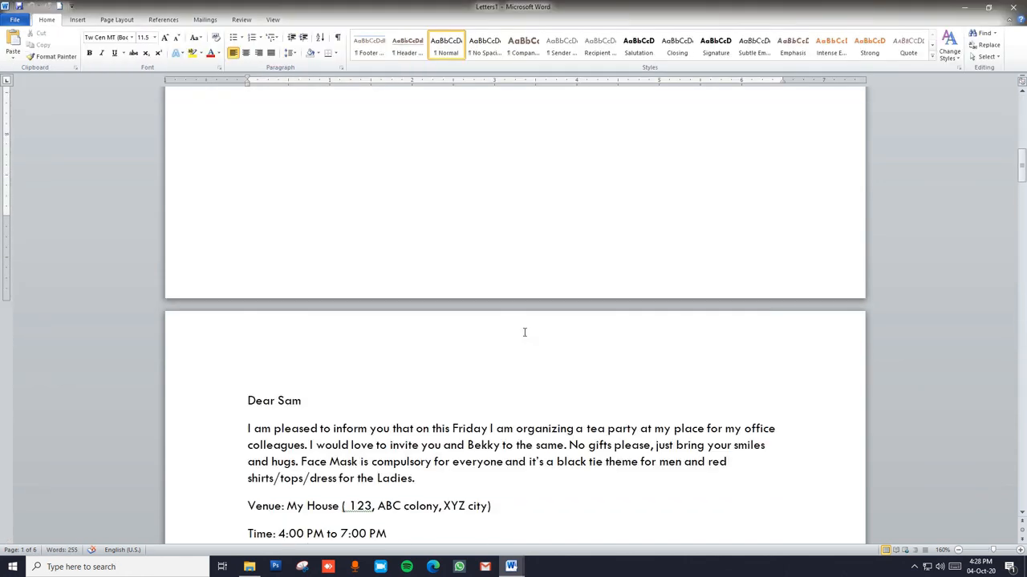
scroll(524, 335, "down", 1)
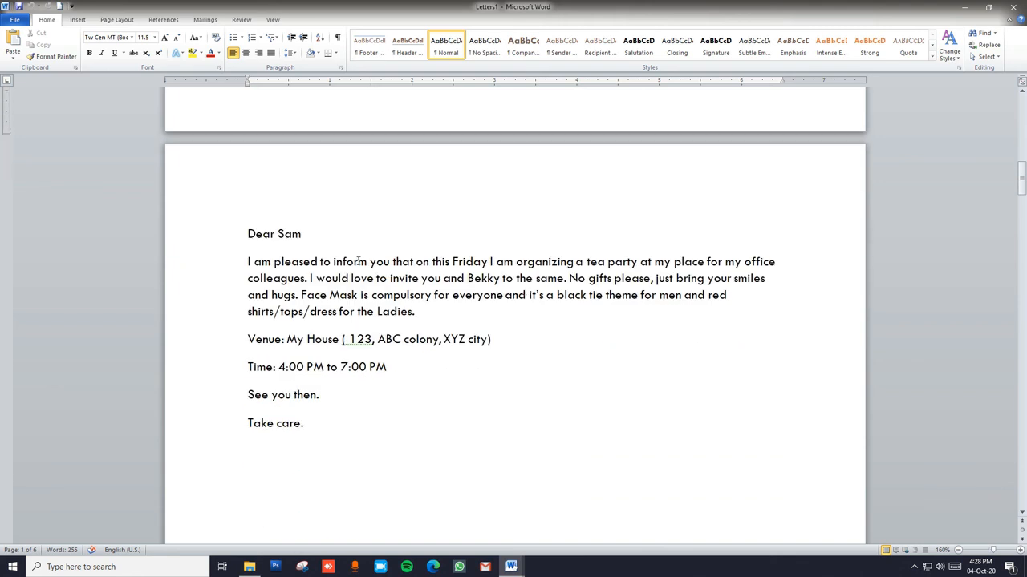
scroll(410, 287, "down", 20)
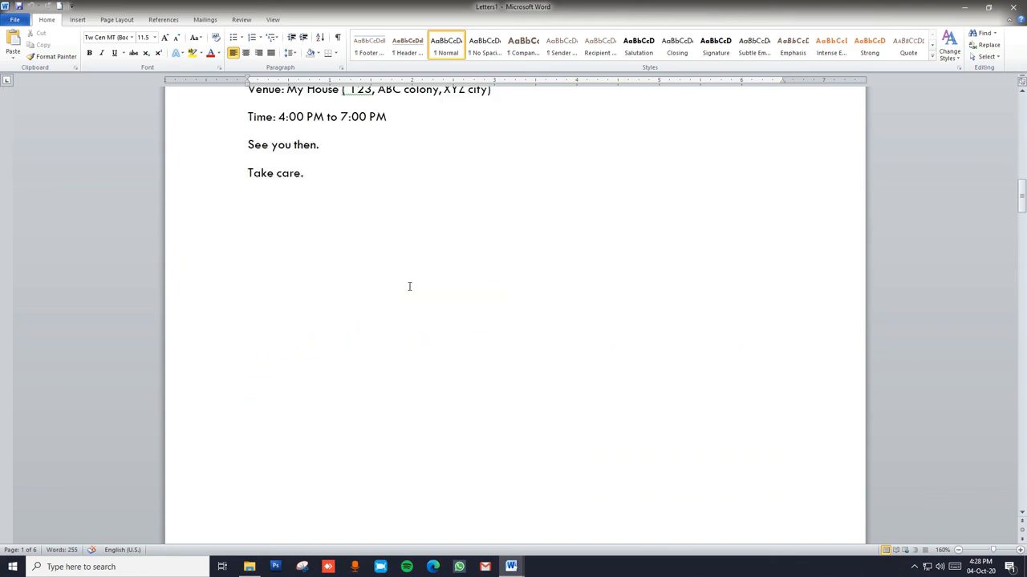
scroll(409, 286, "down", 20)
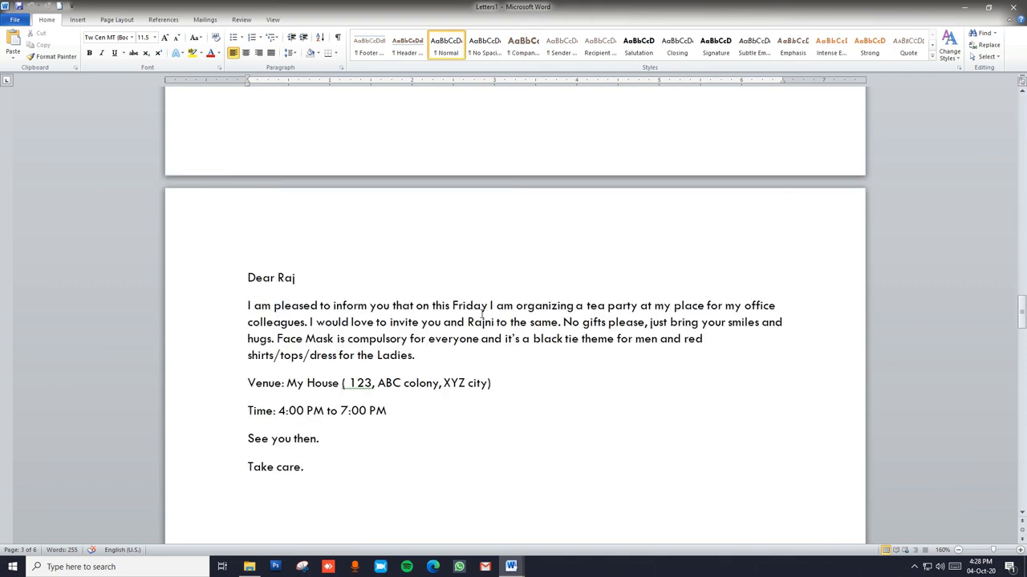
scroll(488, 325, "down", 20)
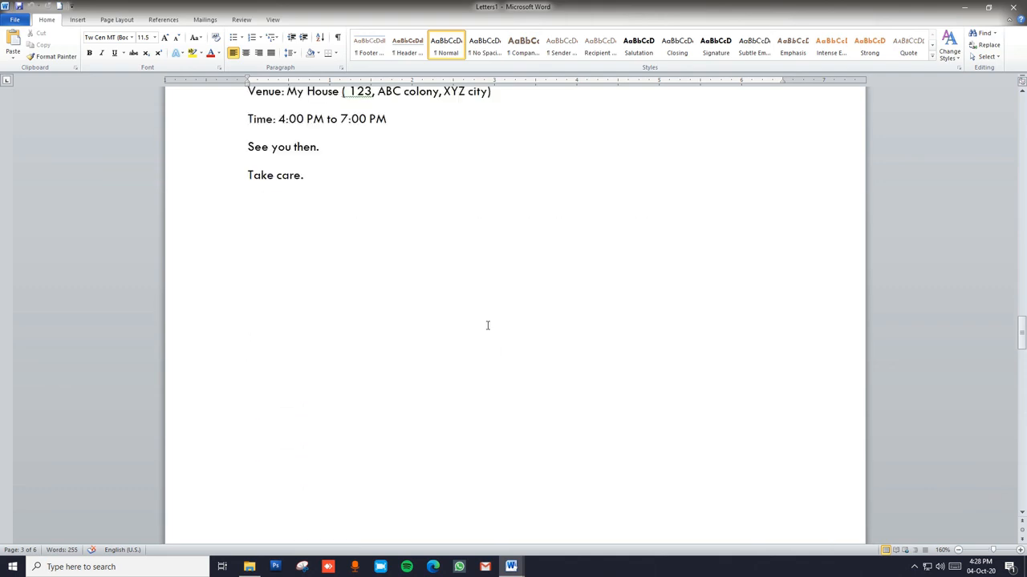
scroll(487, 325, "down", 20)
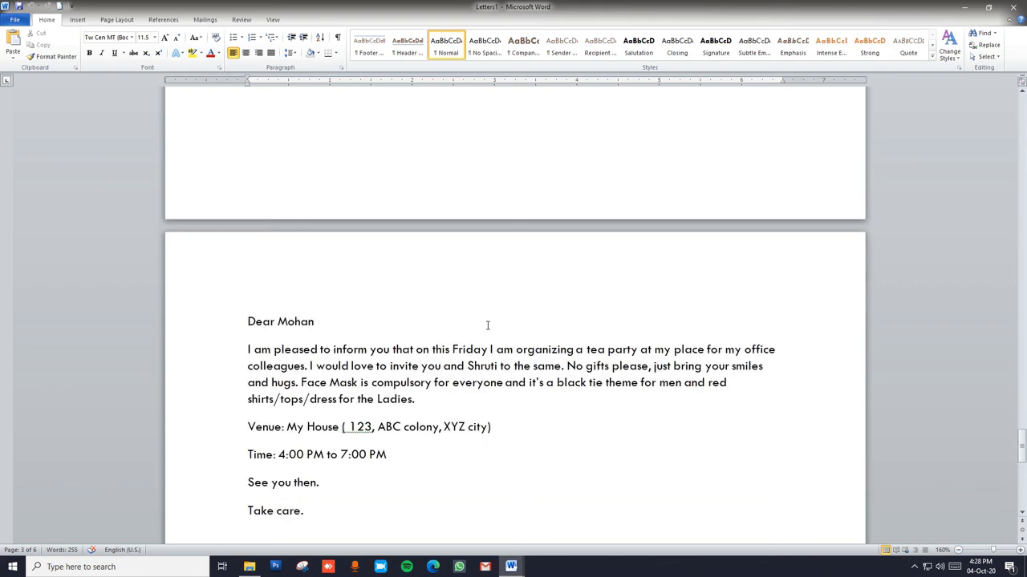